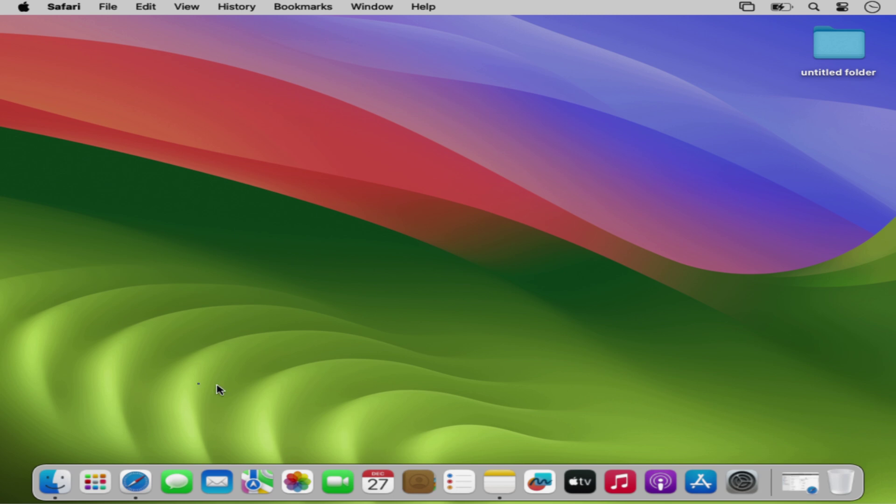
Step: Return to Safari and go to Devices > macOS > macOS enrollment in Intune
{"action": "left_click", "coordinate": [141, 486]}
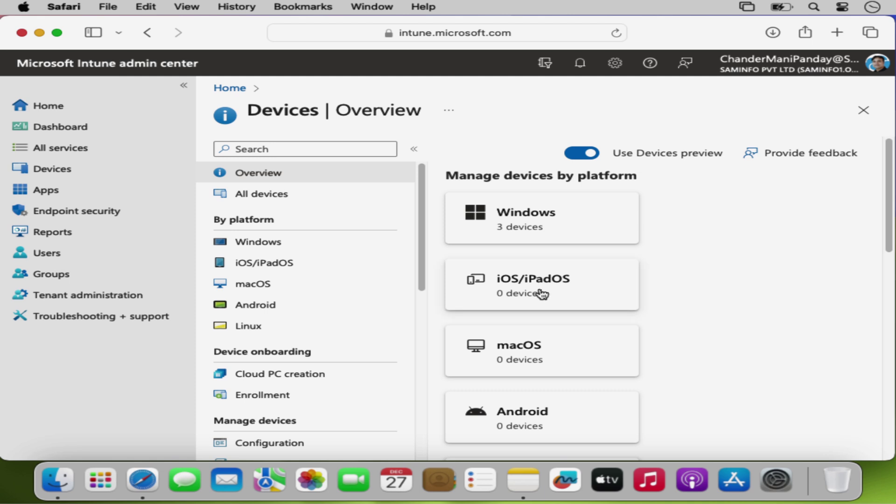
{"action": "left_click", "coordinate": [540, 360]}
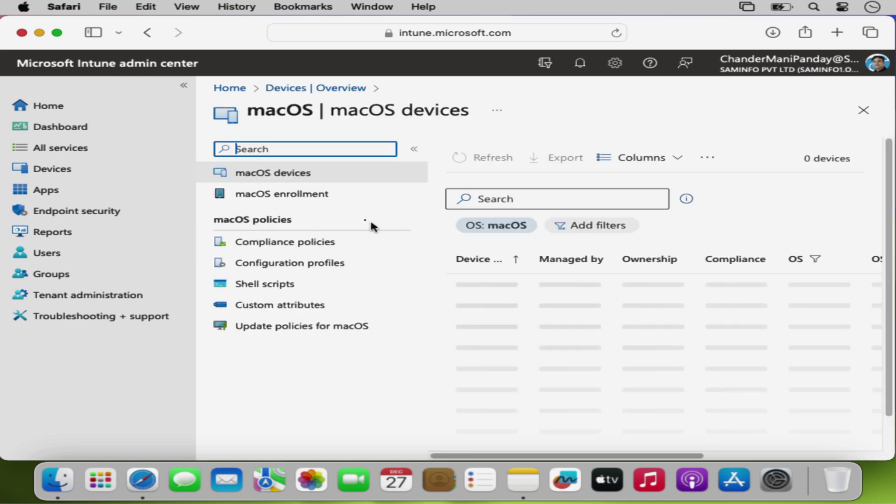
{"action": "left_click", "coordinate": [282, 196]}
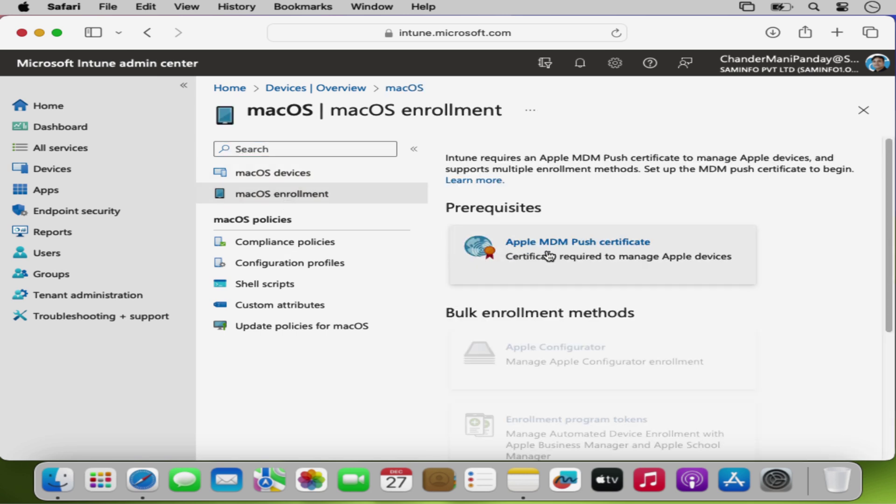
Step: On the Apple MDM Push certificate page, agree to let Microsoft share data with Apple
{"action": "left_click", "coordinate": [578, 254]}
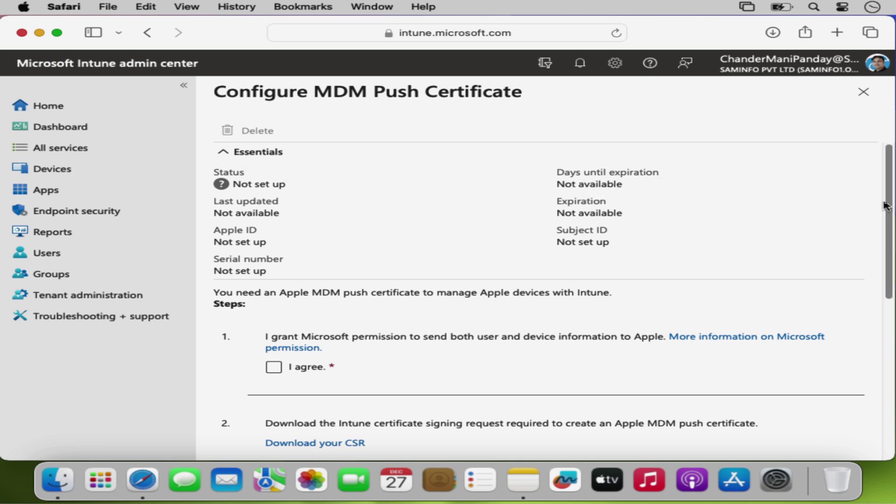
{"action": "left_click_drag", "start_coordinate": [886, 206], "coordinate": [890, 280]}
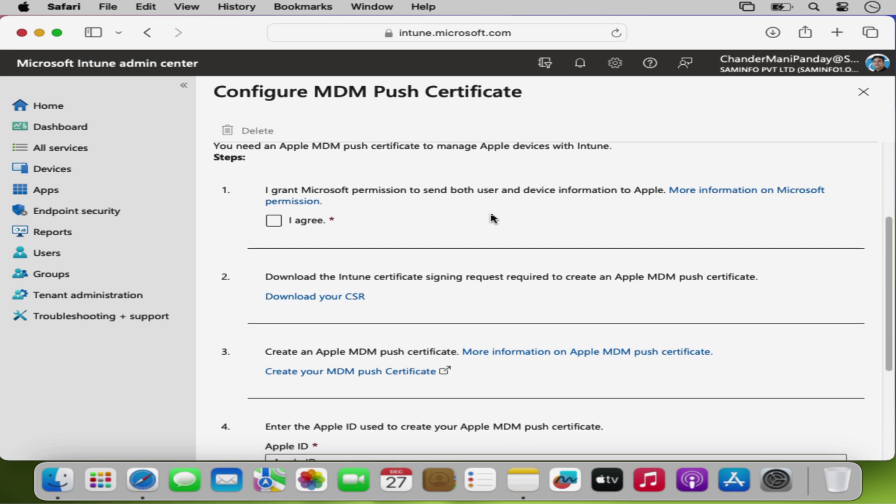
{"action": "left_click", "coordinate": [273, 222]}
{"action": "left_click", "coordinate": [276, 223]}
{"action": "scroll", "coordinate": [460, 256], "scroll_direction": "down", "scroll_amount": 2}
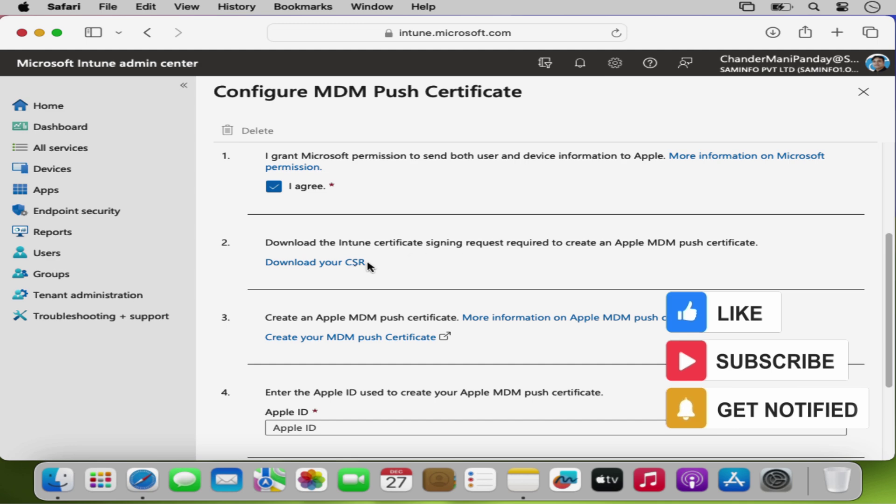
Step: Download the IntuneCSR.csr signing request and confirm it appears in Downloads
{"action": "left_click", "coordinate": [329, 263]}
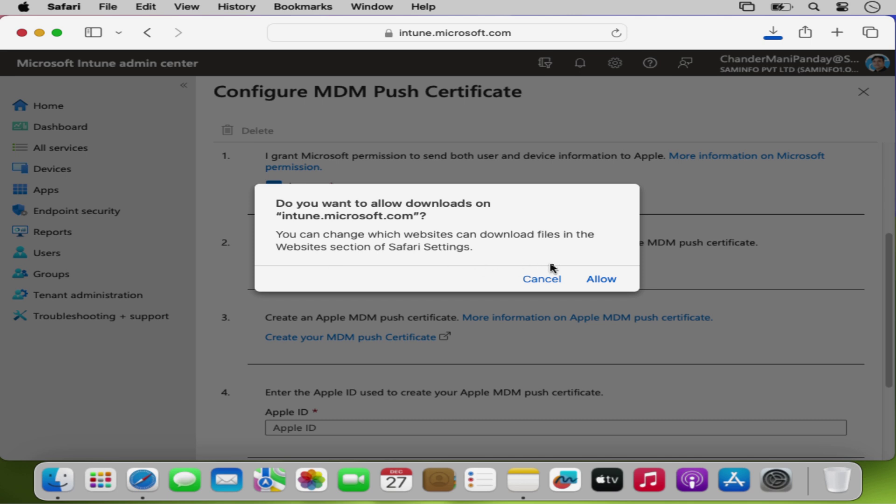
{"action": "left_click", "coordinate": [601, 279]}
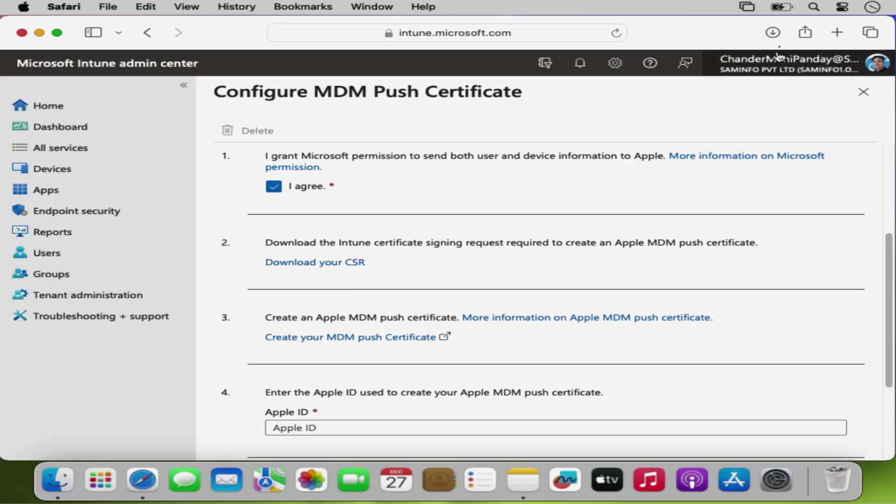
{"action": "left_click", "coordinate": [774, 33]}
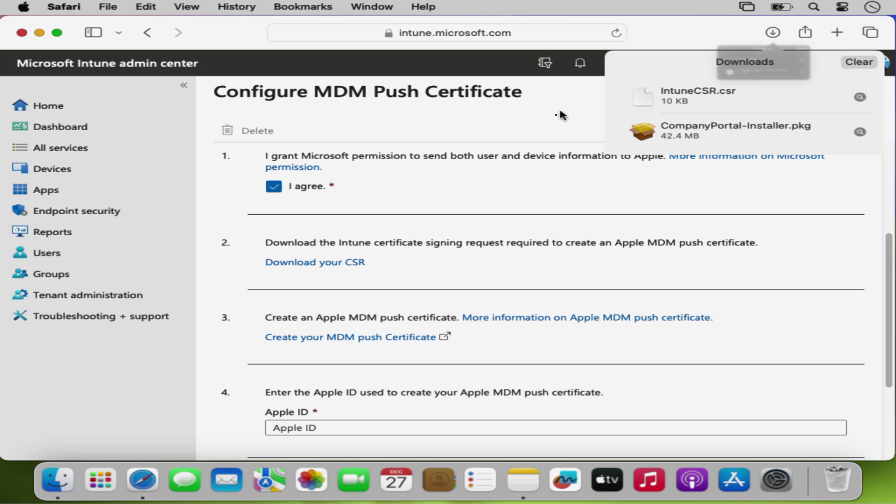
{"action": "scroll", "coordinate": [543, 300], "scroll_direction": "down", "scroll_amount": 2}
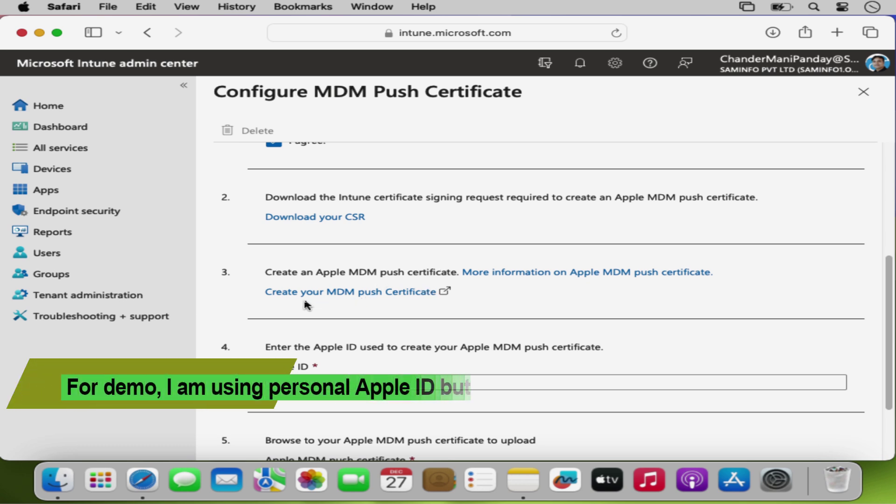
Step: Sign in to the Apple Push Certificates Portal with the Apple ID, password and two-factor code, declining password saving
{"action": "left_click", "coordinate": [394, 296]}
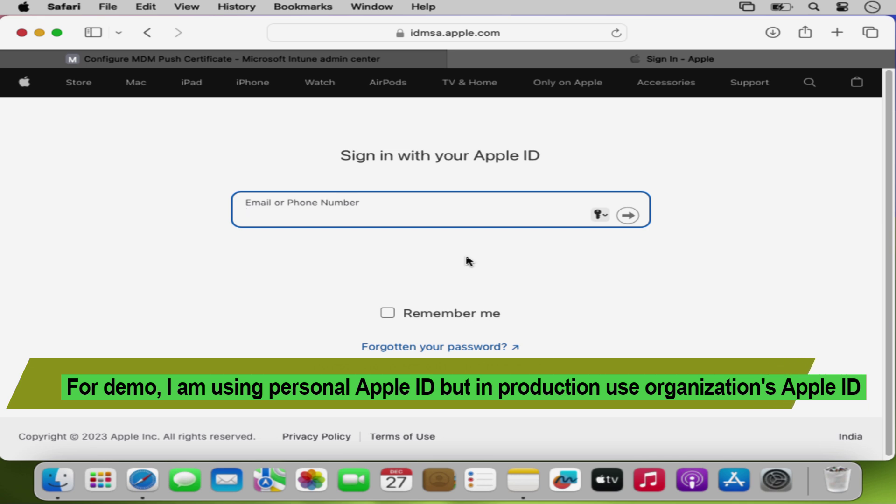
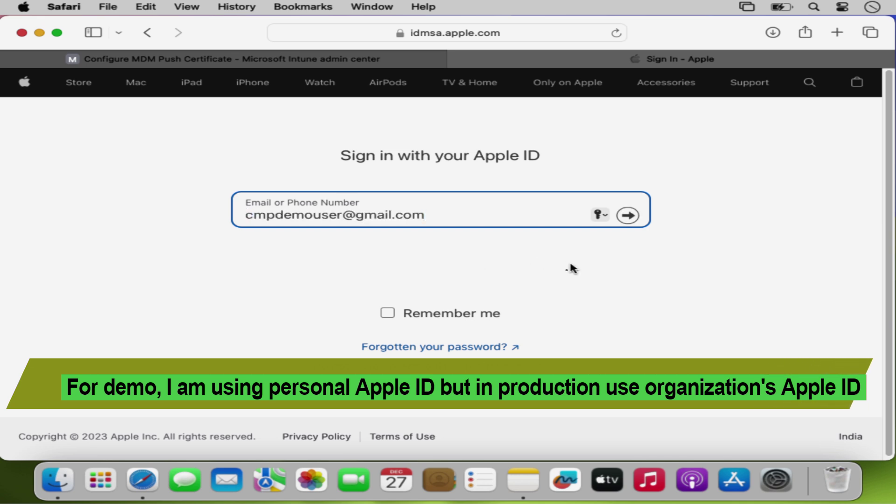
{"action": "left_click", "coordinate": [624, 219]}
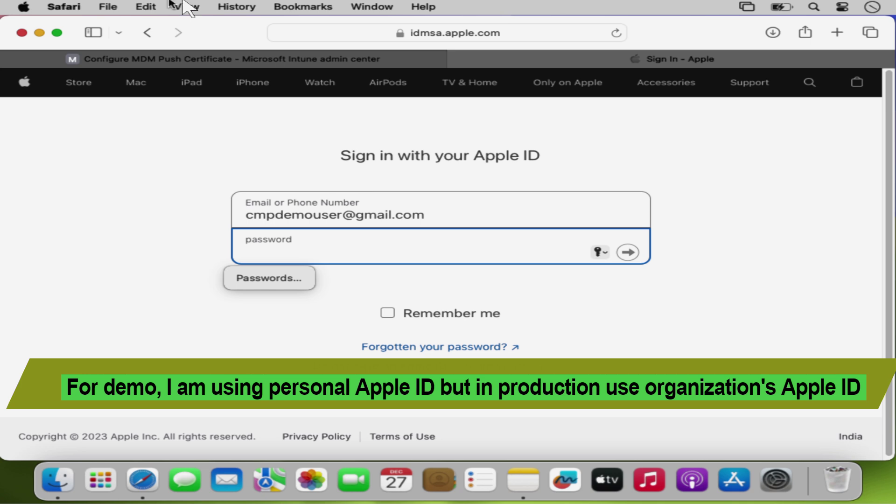
{"action": "key", "text": "super+v"}
{"action": "left_click", "coordinate": [628, 253]}
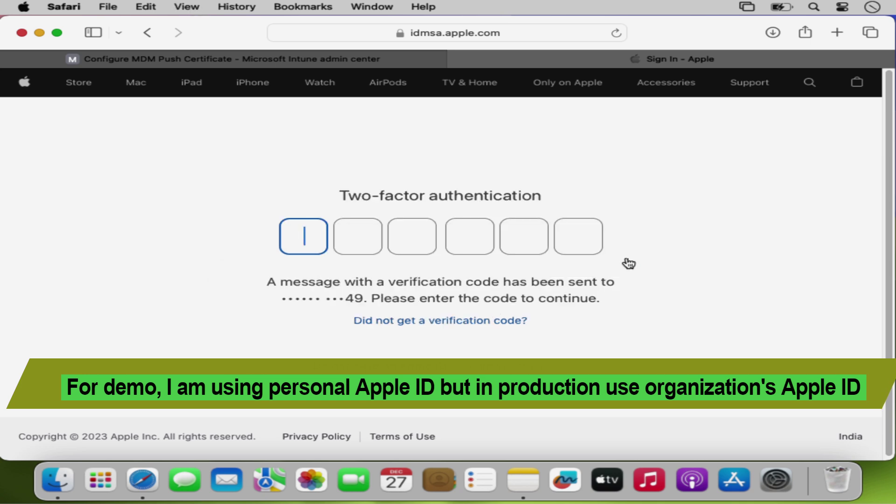
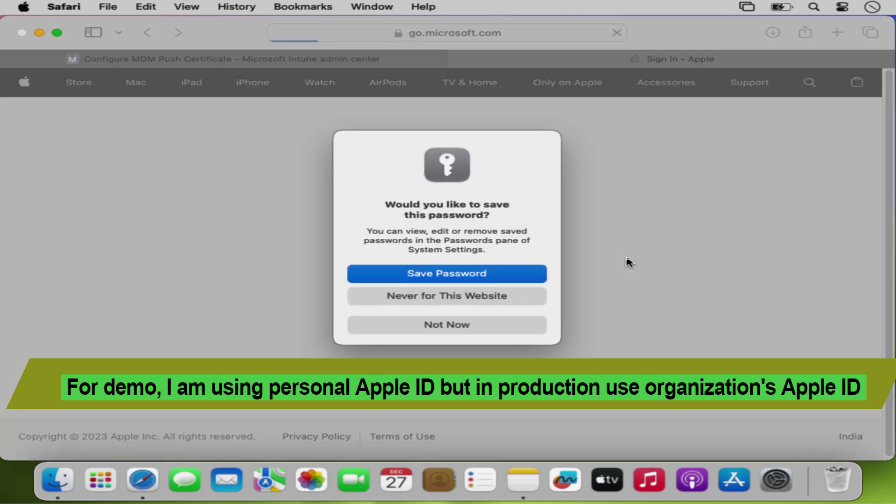
{"action": "left_click", "coordinate": [494, 325]}
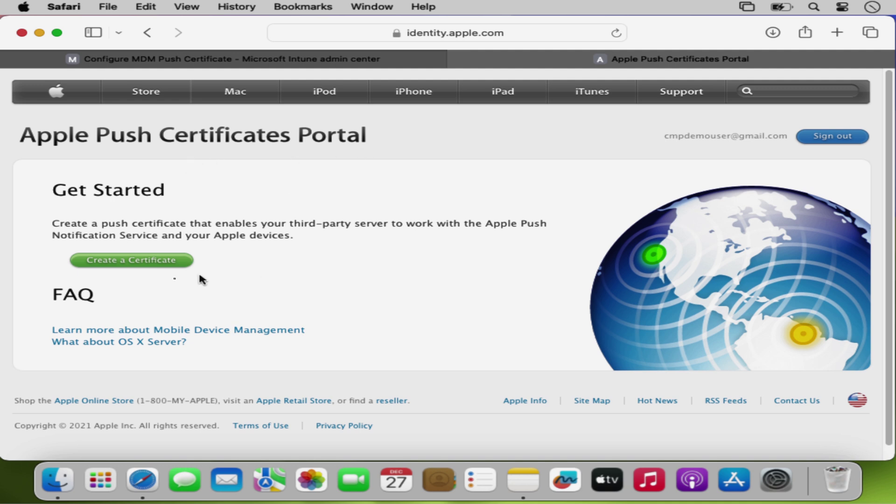
Step: Start a new push certificate and accept the MDM terms and conditions
{"action": "left_click", "coordinate": [127, 269]}
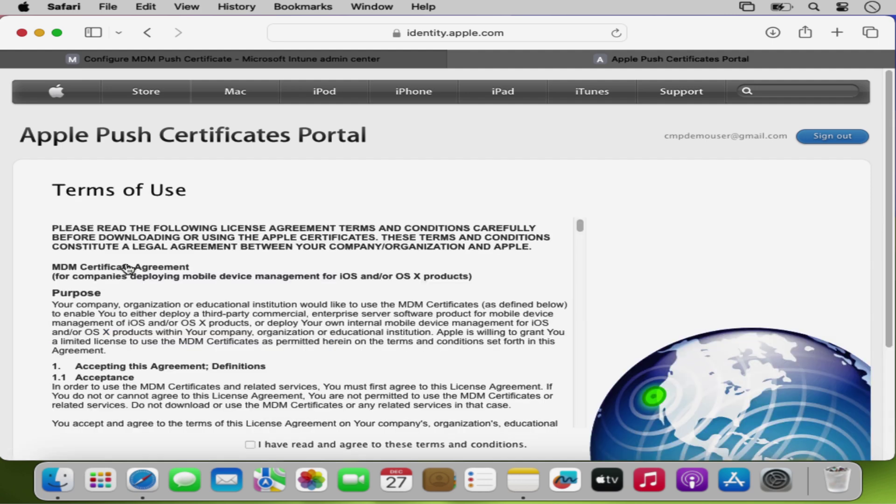
{"action": "scroll", "coordinate": [212, 384], "scroll_direction": "down", "scroll_amount": 3}
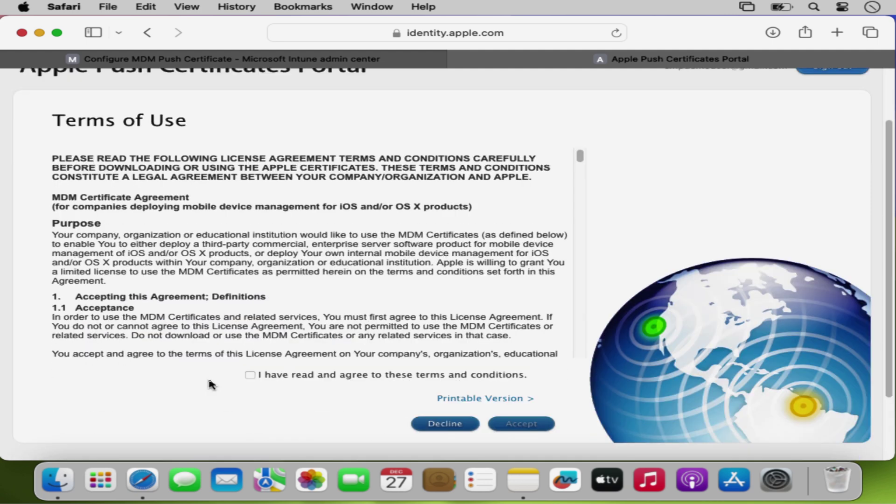
{"action": "left_click", "coordinate": [250, 376]}
{"action": "left_click", "coordinate": [526, 427]}
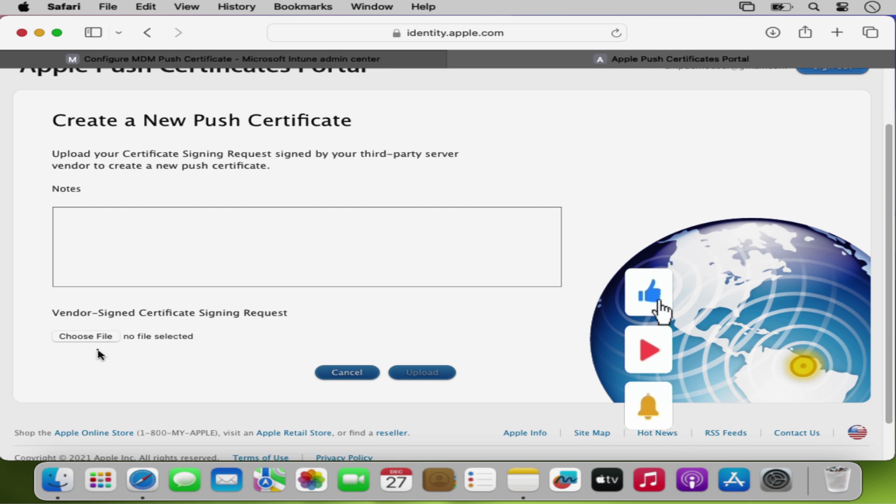
Step: Upload IntuneCSR.csr from Downloads to create the Microsoft Corporation push certificate
{"action": "left_click", "coordinate": [85, 337]}
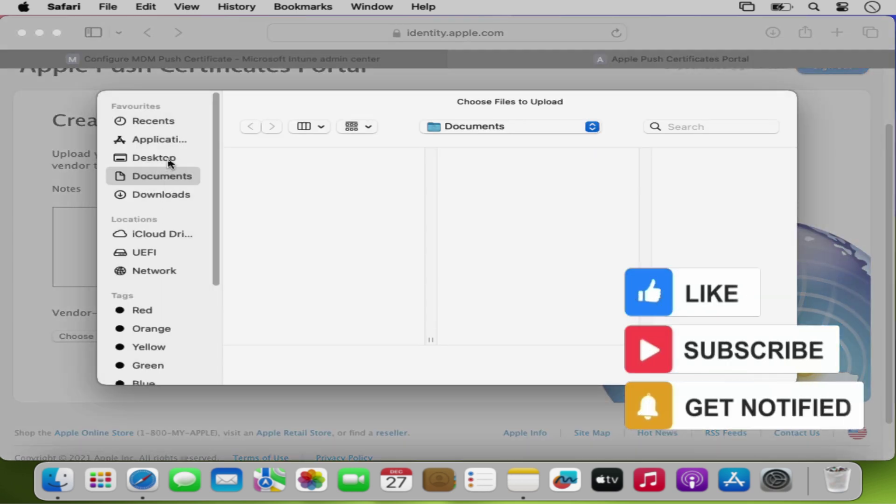
{"action": "left_click", "coordinate": [166, 194]}
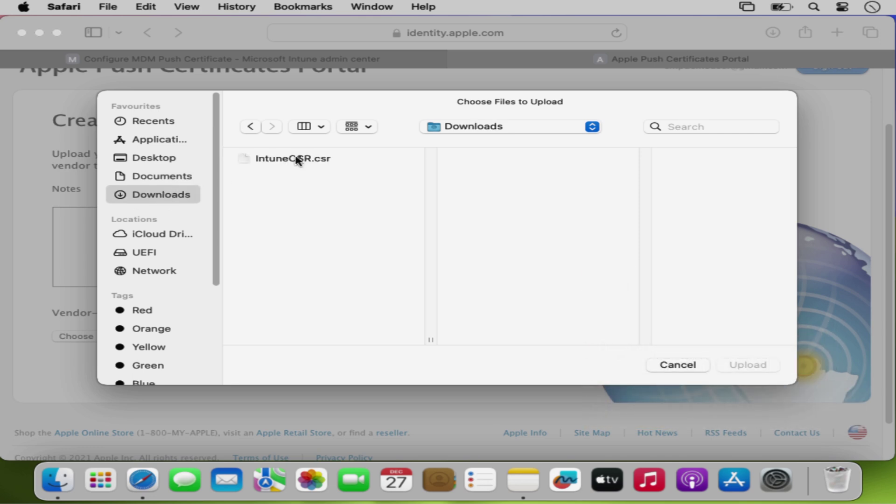
{"action": "left_click", "coordinate": [302, 159]}
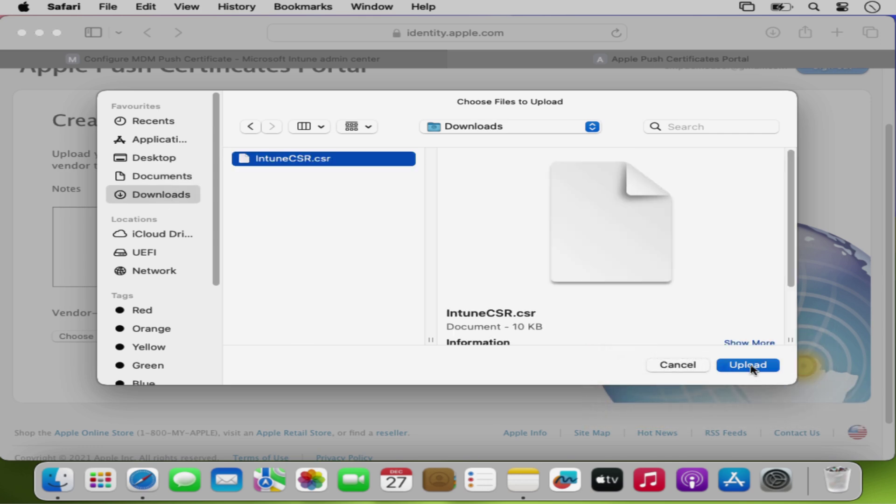
{"action": "left_click", "coordinate": [750, 367]}
{"action": "left_click", "coordinate": [426, 376]}
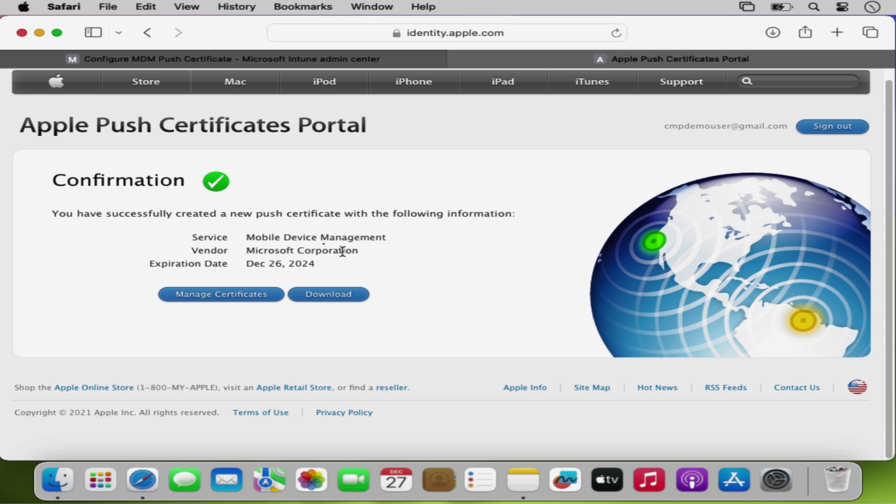
Step: Download MDM_ Microsoft Corporation_Certificate.pem from Manage Certificates and verify it in Downloads
{"action": "left_click", "coordinate": [226, 301]}
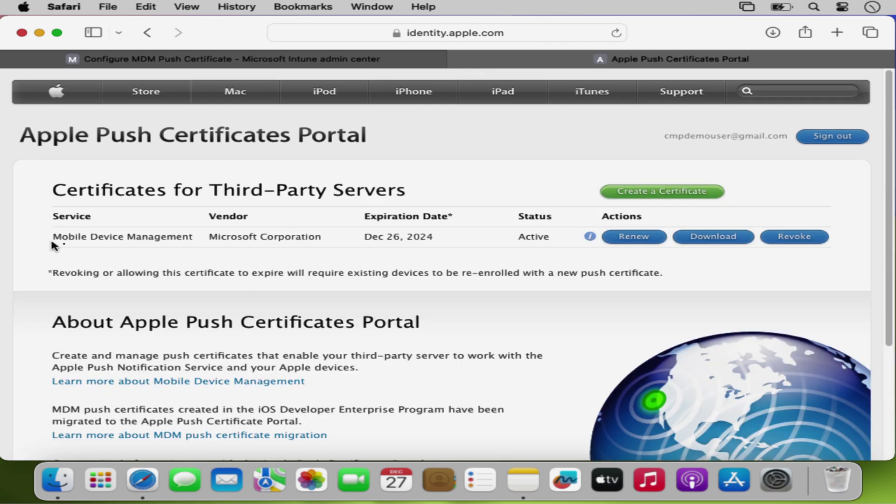
{"action": "left_click", "coordinate": [723, 239]}
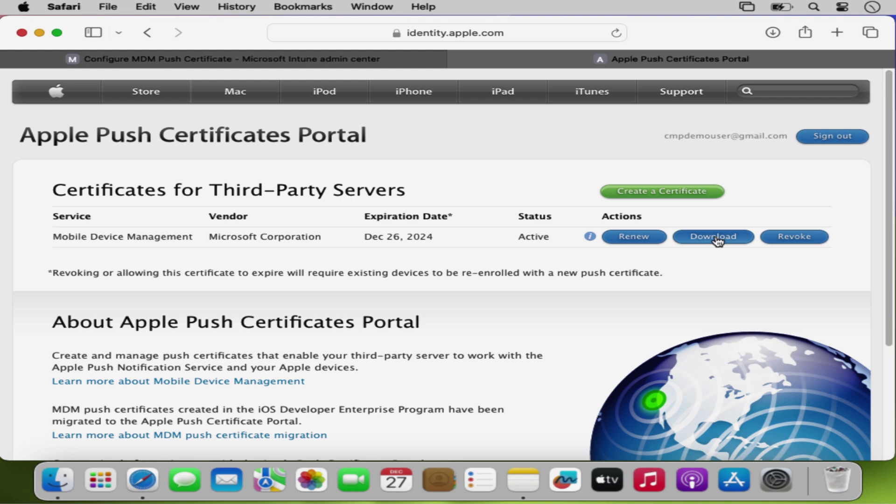
{"action": "left_click", "coordinate": [718, 239]}
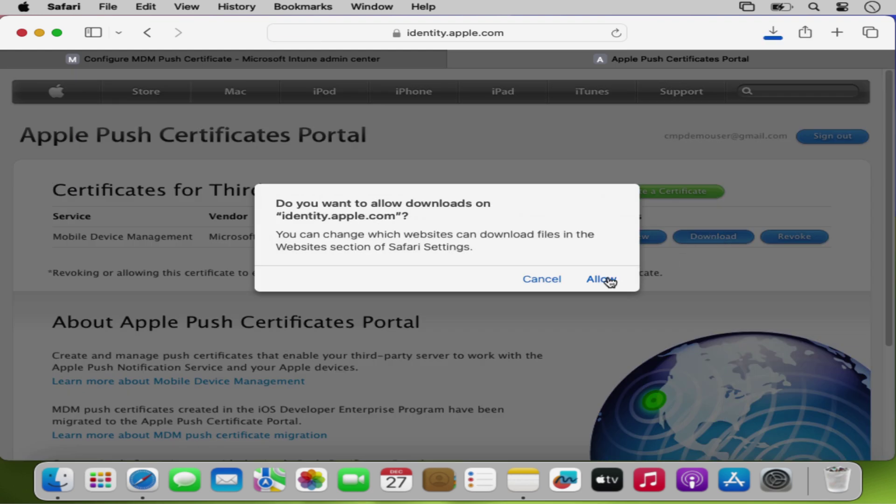
{"action": "left_click", "coordinate": [603, 280]}
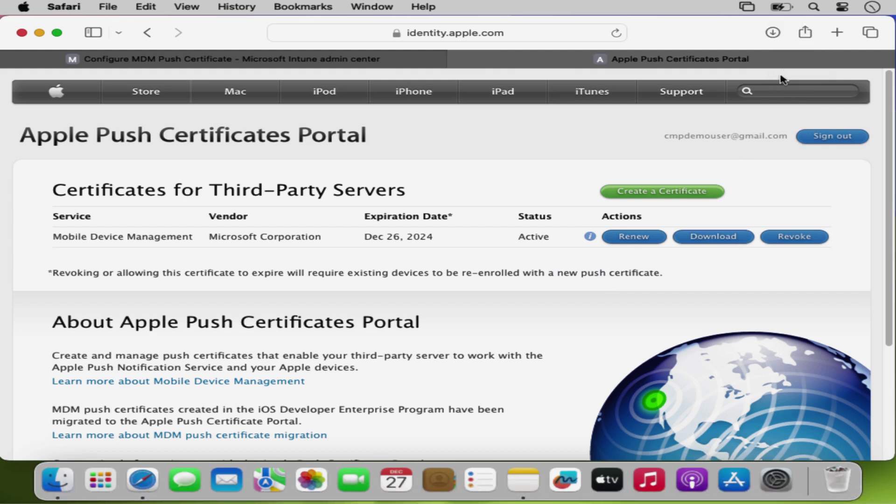
{"action": "left_click", "coordinate": [773, 32]}
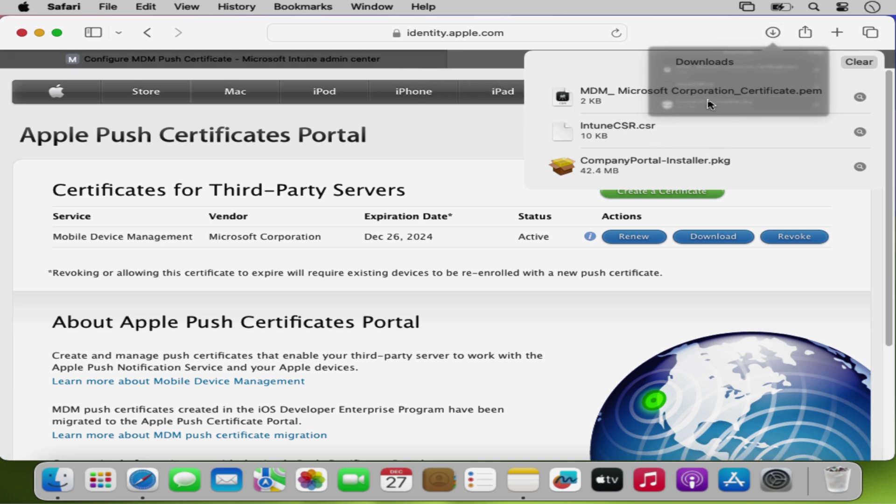
Step: Back in Intune, enter the Apple ID and select MDM_ Microsoft Corporation_Certificate.pem from Downloads
{"action": "left_click", "coordinate": [205, 68]}
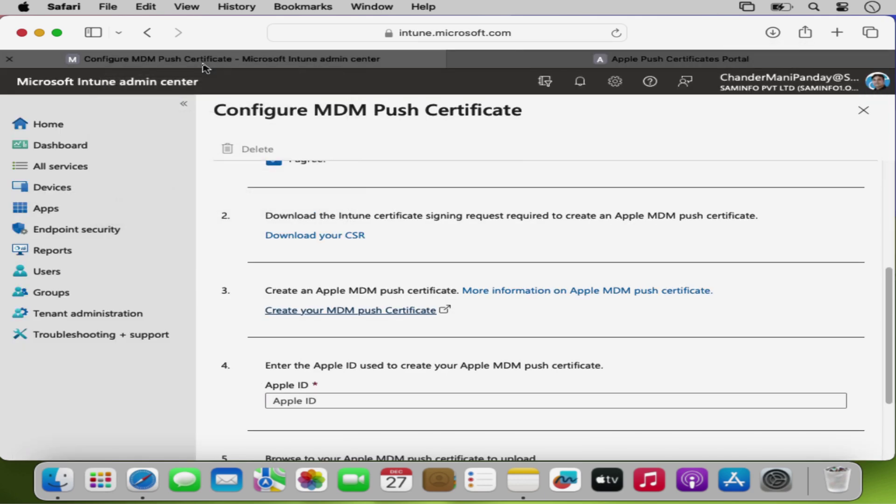
{"action": "scroll", "coordinate": [434, 300], "scroll_direction": "down", "scroll_amount": 3}
{"action": "left_click", "coordinate": [417, 283]}
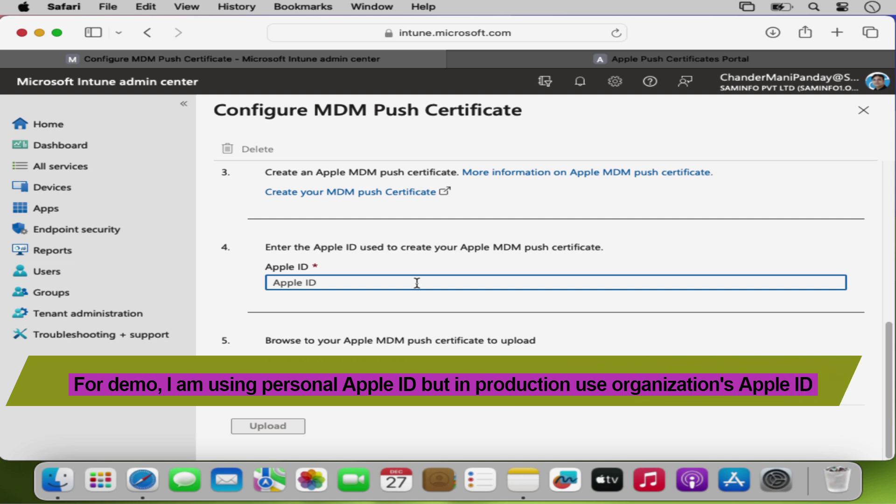
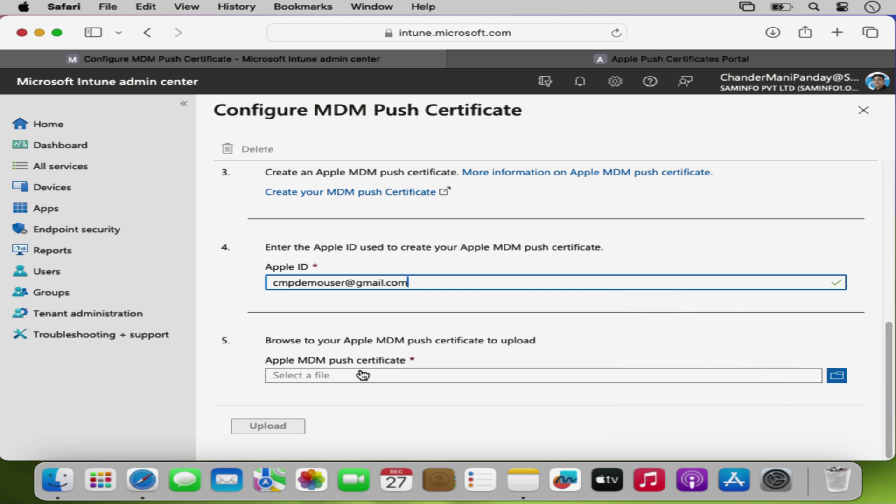
{"action": "left_click", "coordinate": [837, 376]}
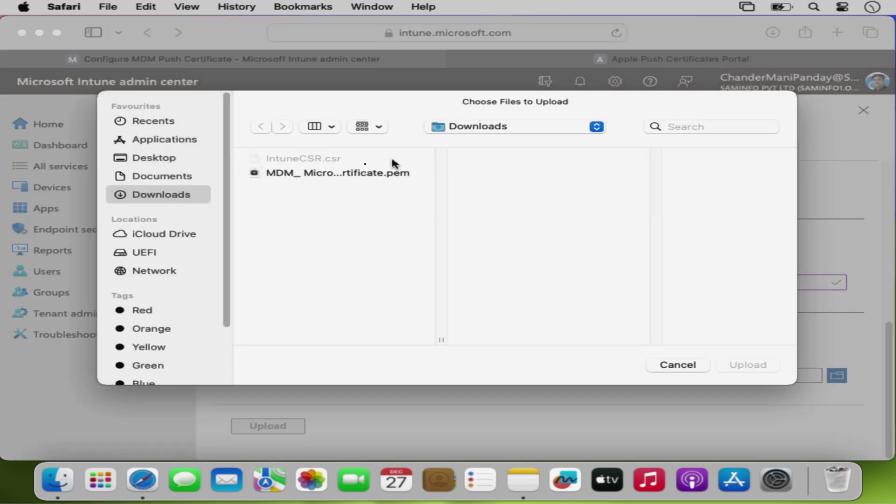
{"action": "left_click", "coordinate": [325, 174]}
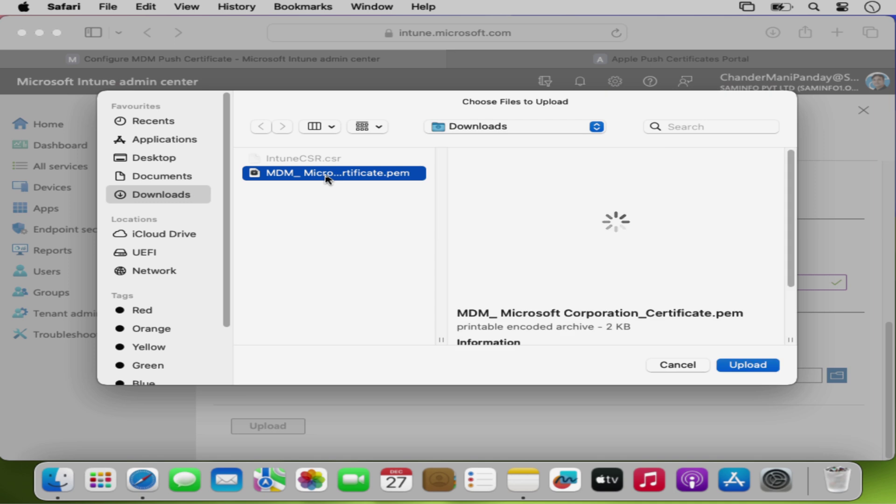
{"action": "left_click", "coordinate": [746, 367]}
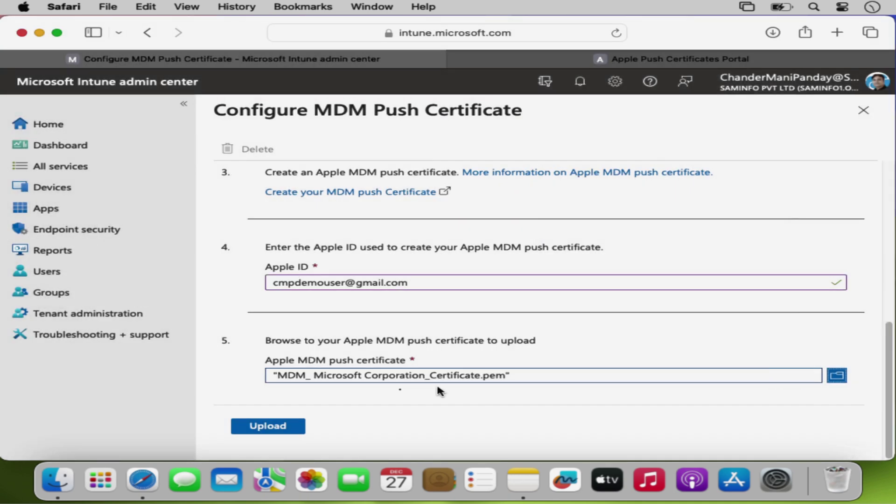
Step: Upload the certificate and confirm it shows Active, expiring 26/12/2024 with 365 days left
{"action": "left_click", "coordinate": [273, 429]}
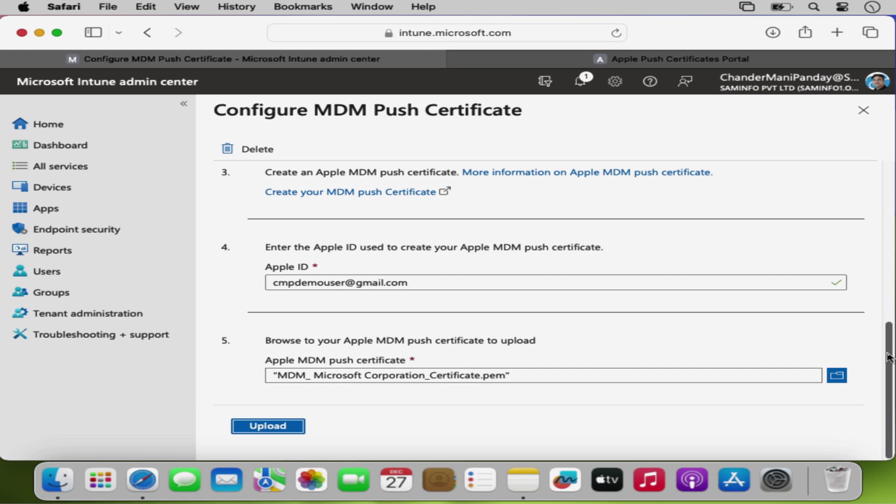
{"action": "left_click_drag", "start_coordinate": [890, 369], "coordinate": [890, 143]}
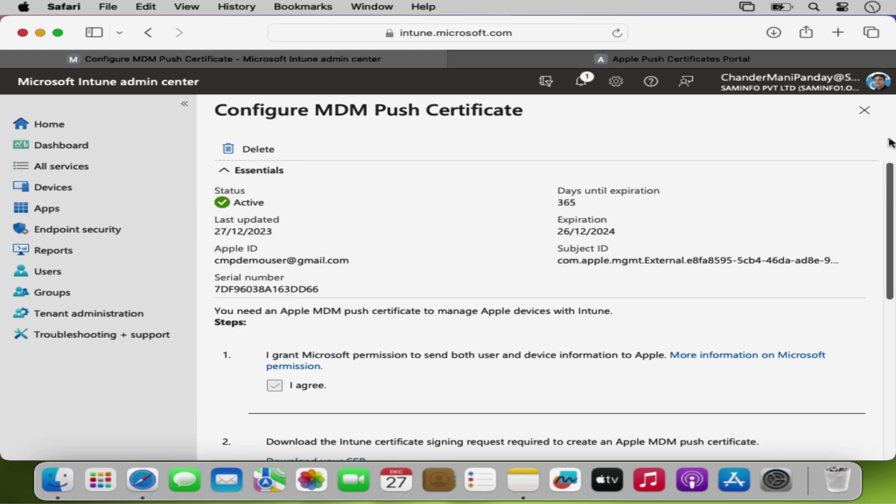